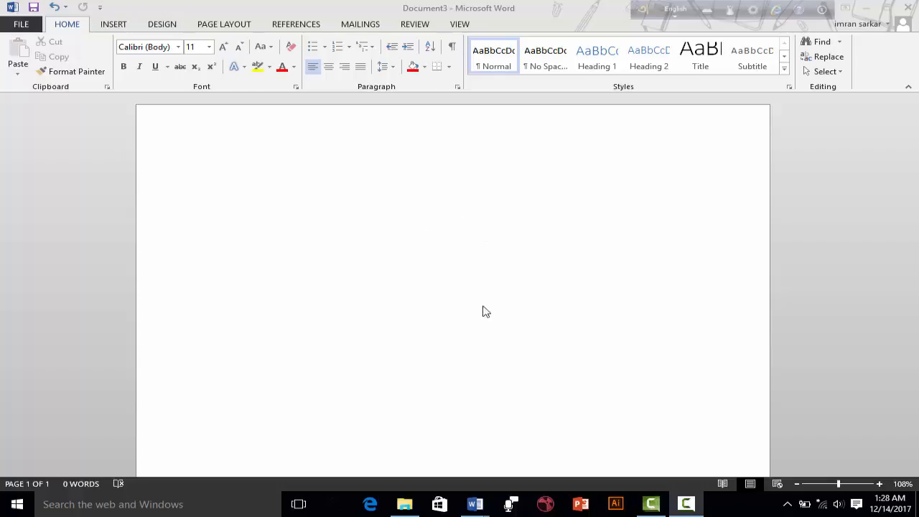
Switch to the Kazi Nazrul Islam document and copy most of its opening paragraph, through the word ঐতিহ্যের
mouse_move(476, 506)
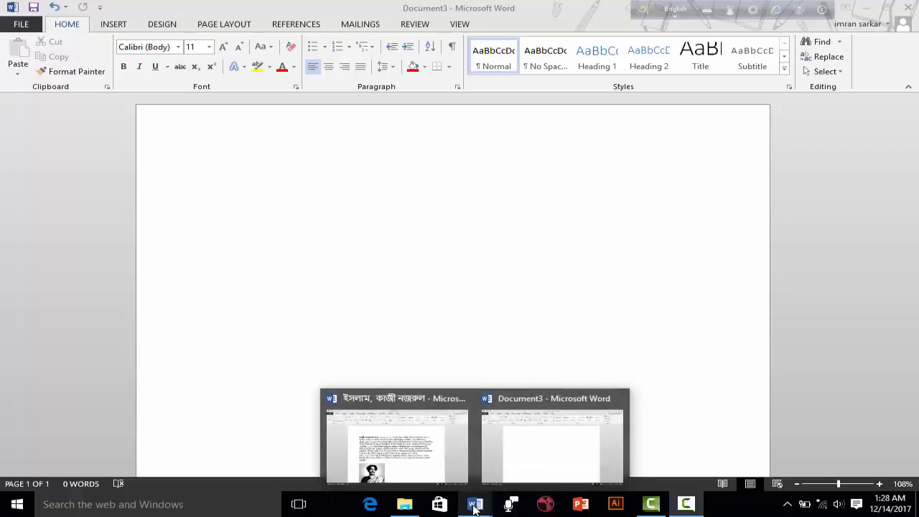
left_click(361, 437)
left_click_drag(212, 180, 515, 316)
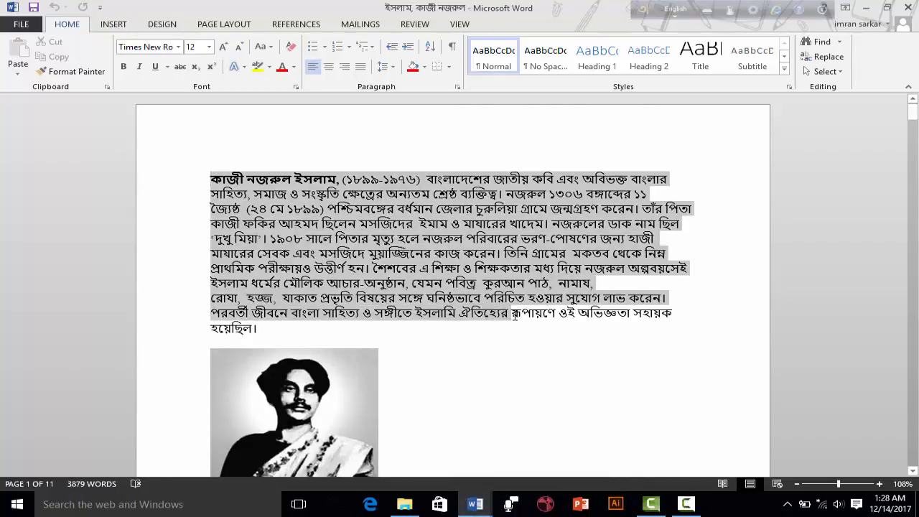
key("ctrl+c")
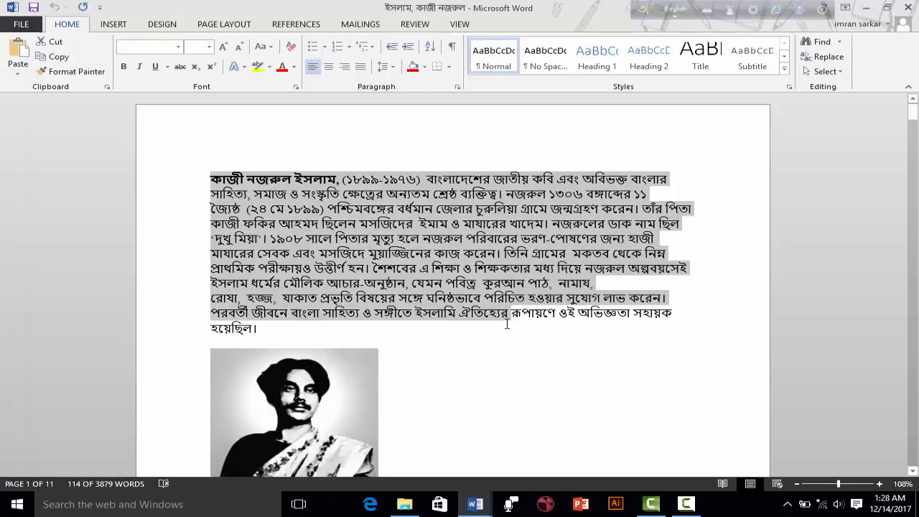
Return to Document3 and draw a text box about 4.63" wide and 0.45" high at the start of the page
mouse_move(476, 505)
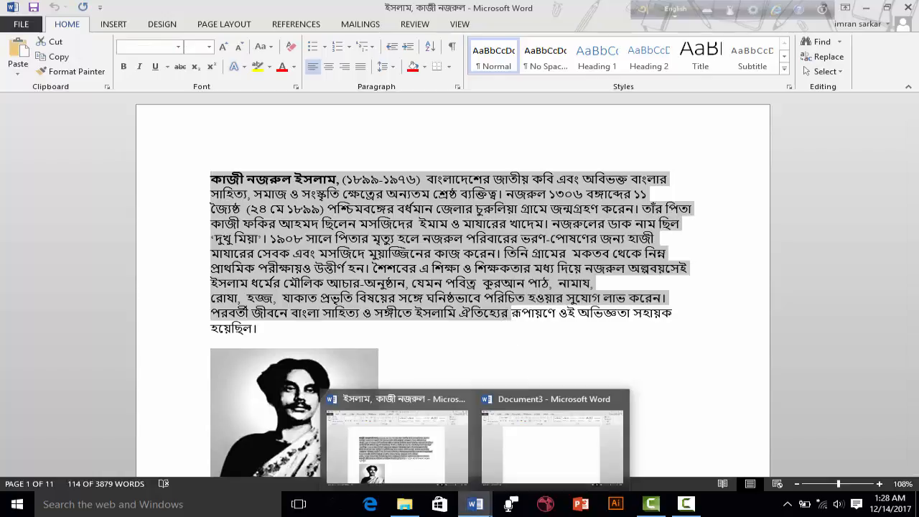
left_click(557, 454)
left_click(114, 24)
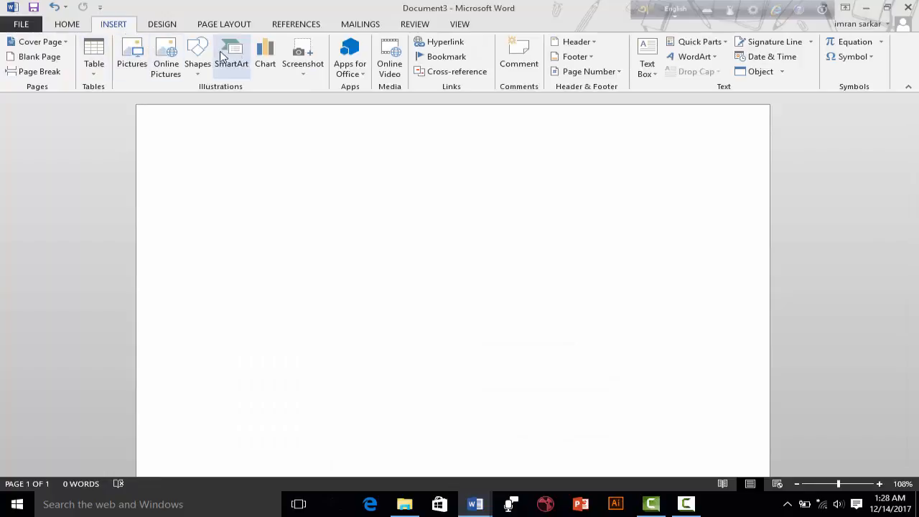
left_click(197, 61)
left_click(191, 102)
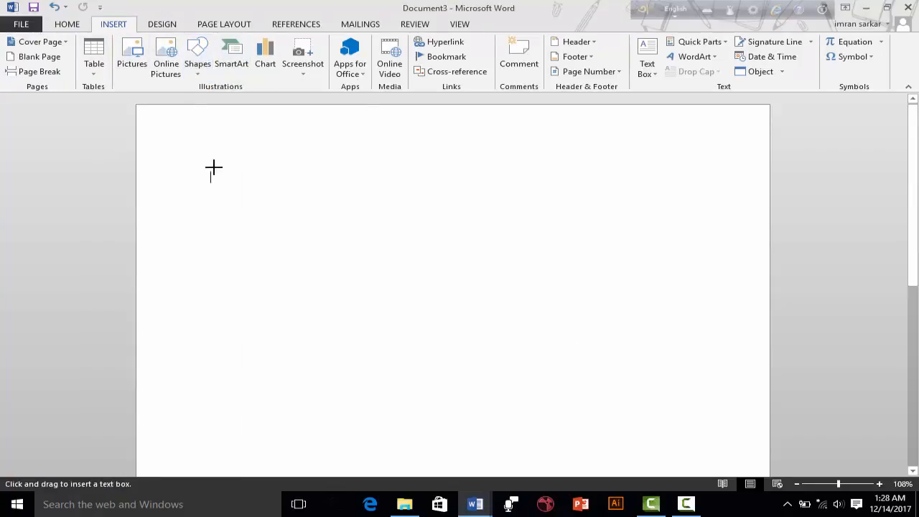
left_click_drag(211, 174, 493, 363)
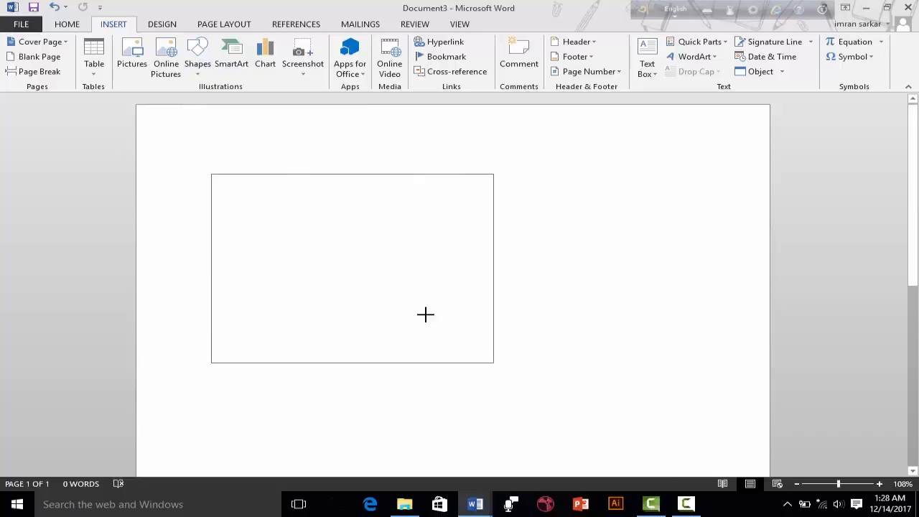
mouse_move(425, 314)
left_mouse_down()
mouse_move(491, 281)
mouse_move(557, 204)
left_mouse_up()
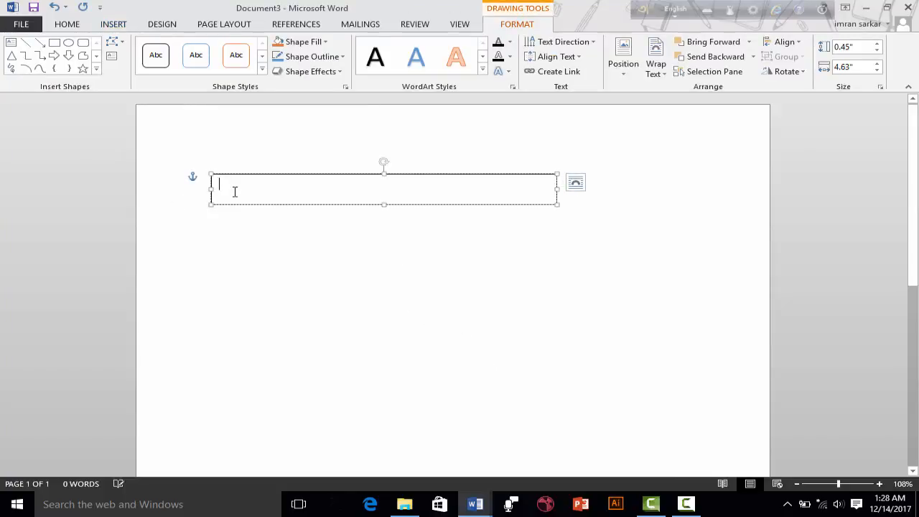
Paste the copied paragraph into the text box and enlarge the box to about 7.15" wide and 2.89" high
key("ctrl+v")
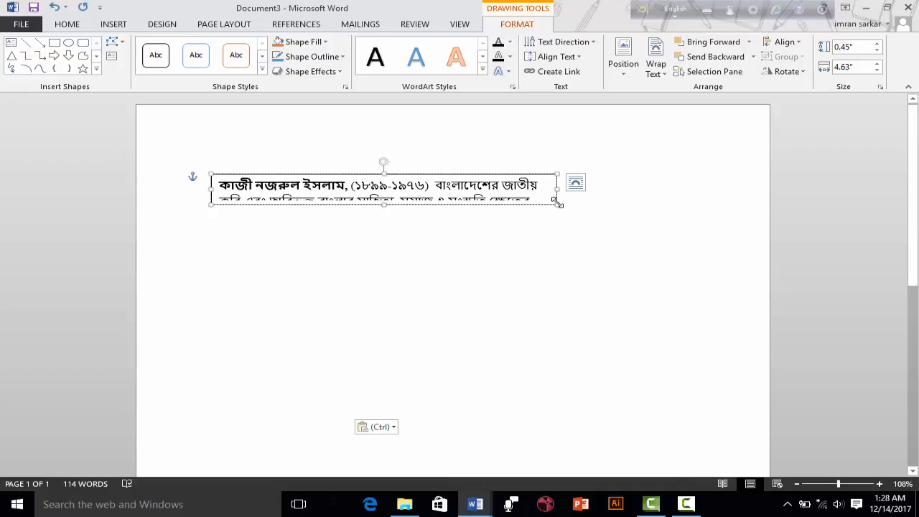
left_click_drag(558, 205, 747, 317)
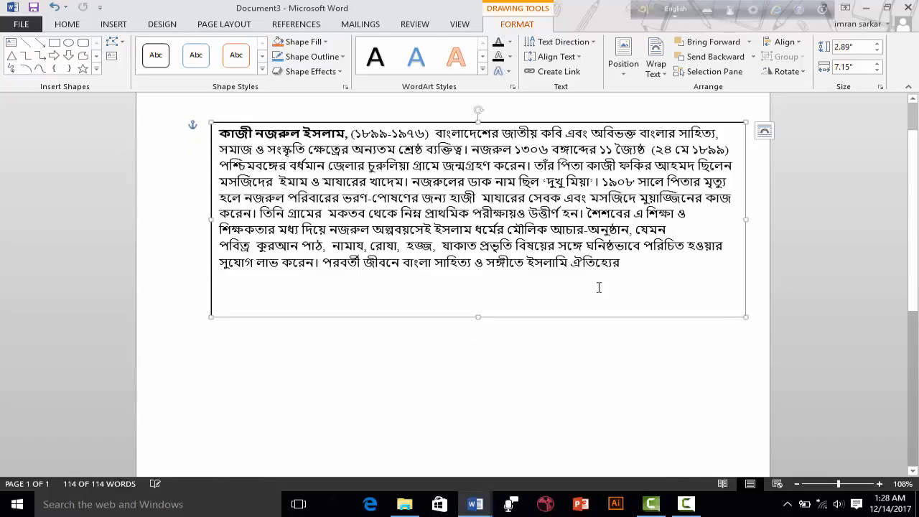
Position the Document3 text box in the top left of the page with square text wrapping
left_click_drag(351, 134, 388, 205)
left_click(388, 204)
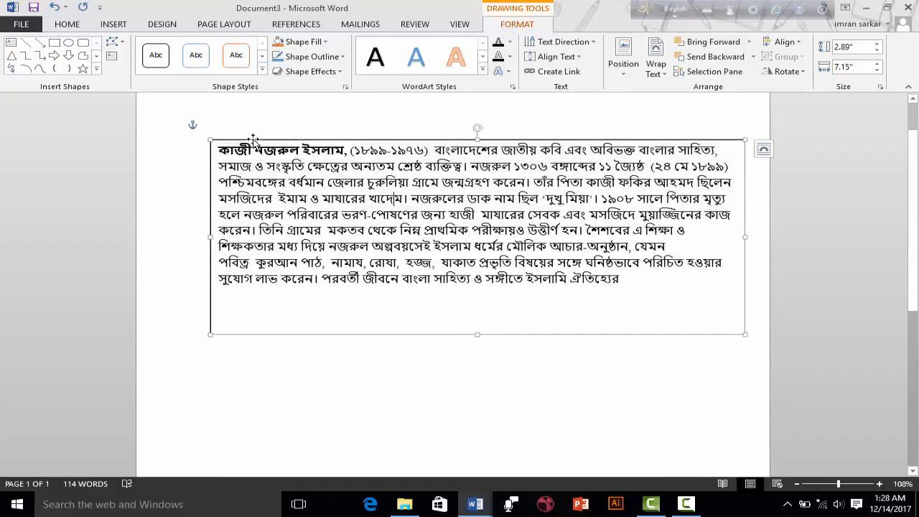
left_click(253, 139)
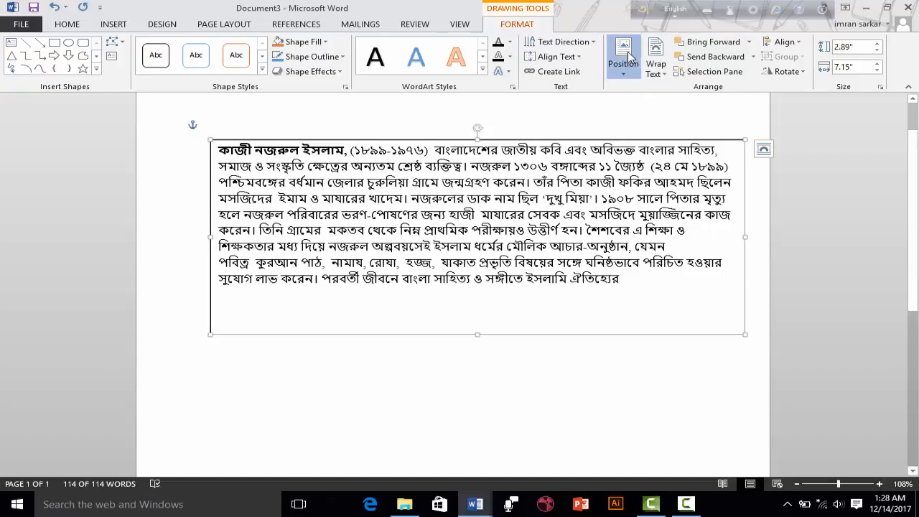
left_click(625, 58)
left_click(630, 160)
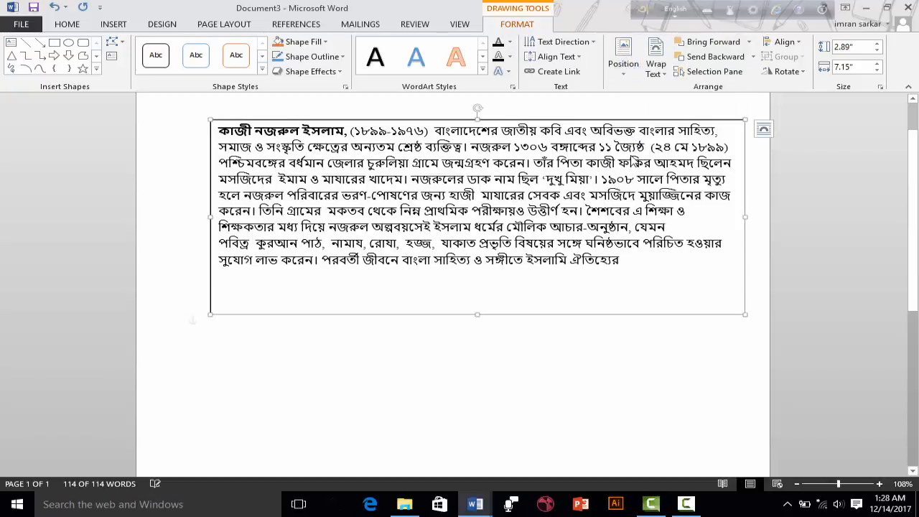
left_click(623, 66)
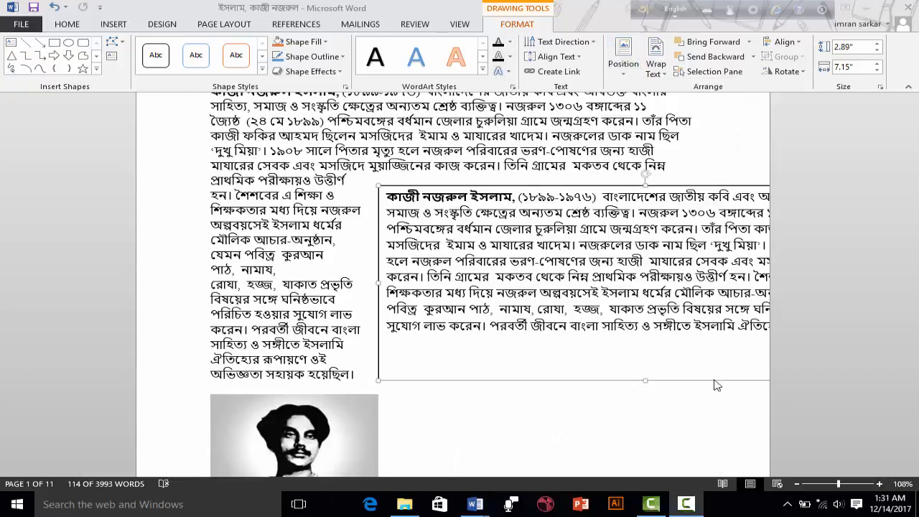
In the Kazi Nazrul Islam document, position the text box in the top left with square text wrapping
scroll(573, 278, "up", 2)
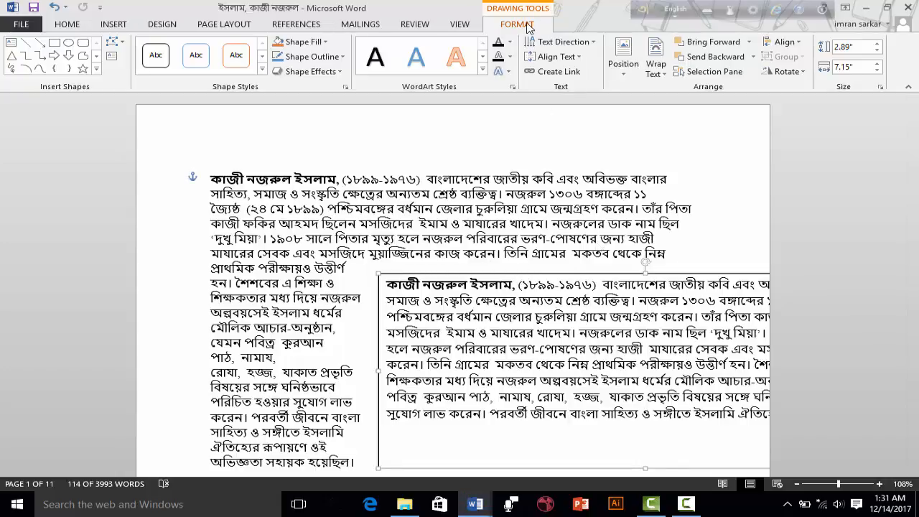
left_click(624, 58)
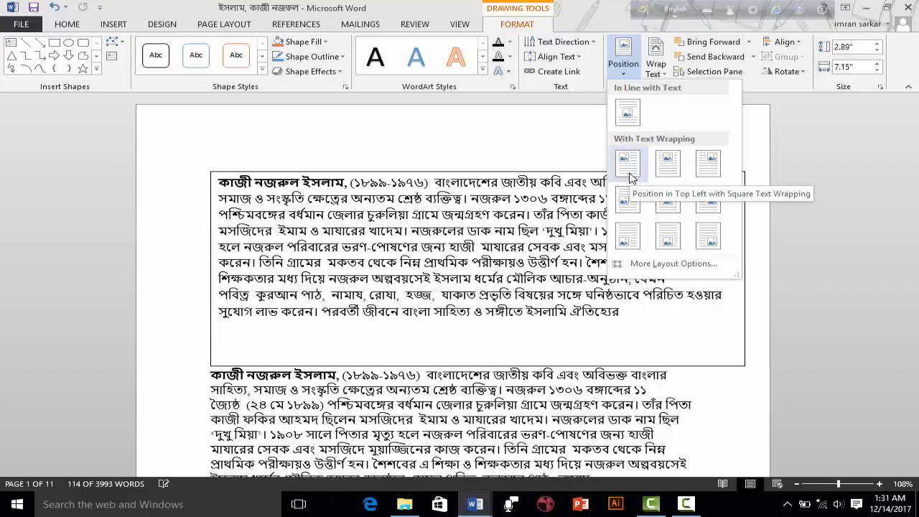
left_click(630, 178)
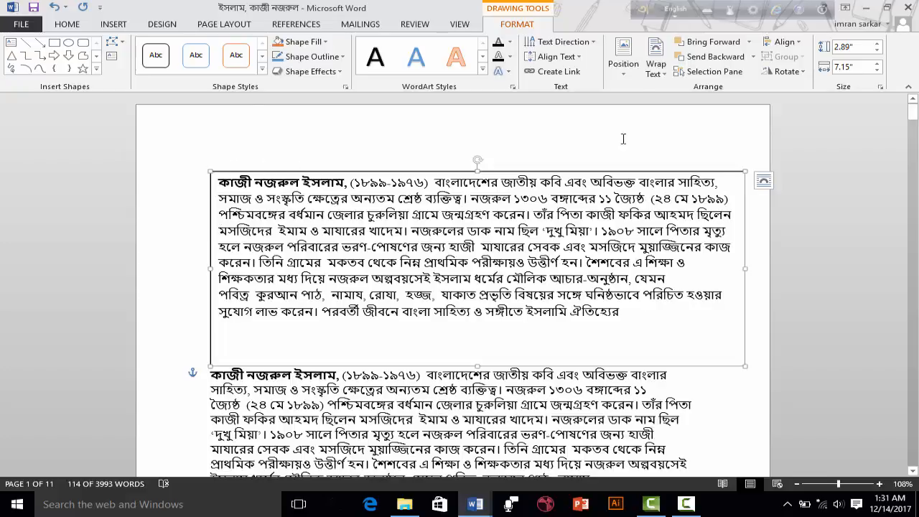
Set the text box's wrapping to Behind Text and move the box rightward, partly past the page edge
left_click(656, 67)
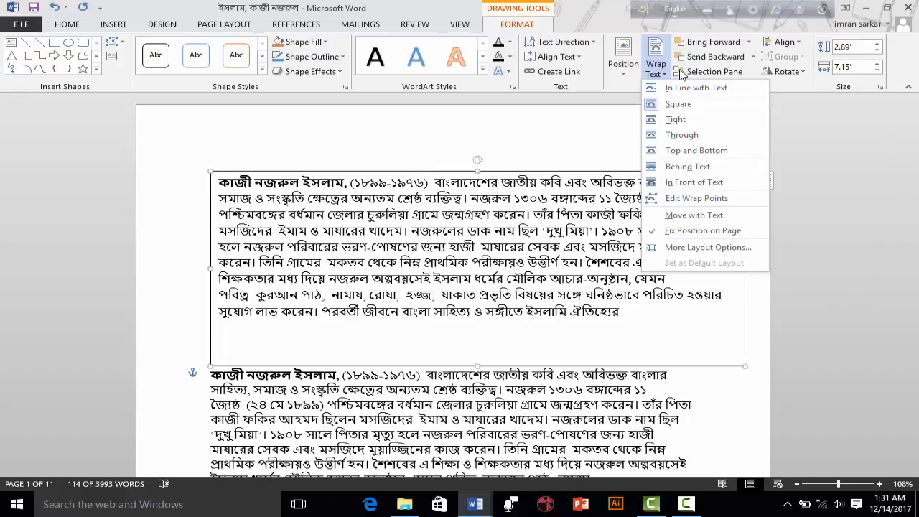
left_click(718, 170)
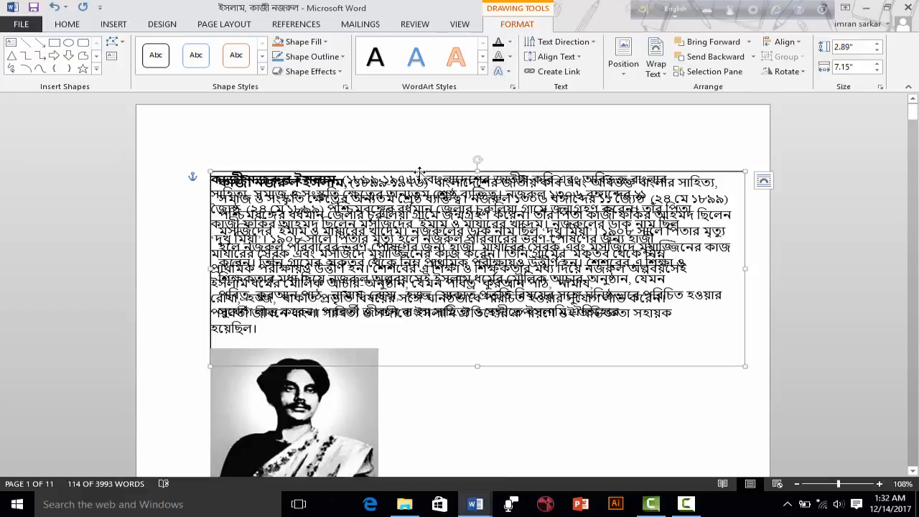
left_click_drag(419, 170, 488, 198)
left_click_drag(533, 242, 656, 169)
left_click(659, 138)
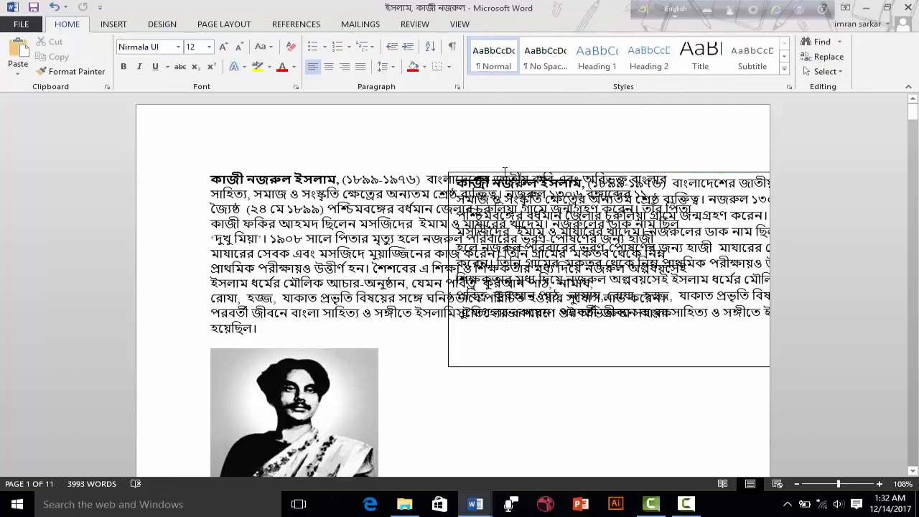
Change the text box's wrapping to Top and Bottom
left_click(471, 370)
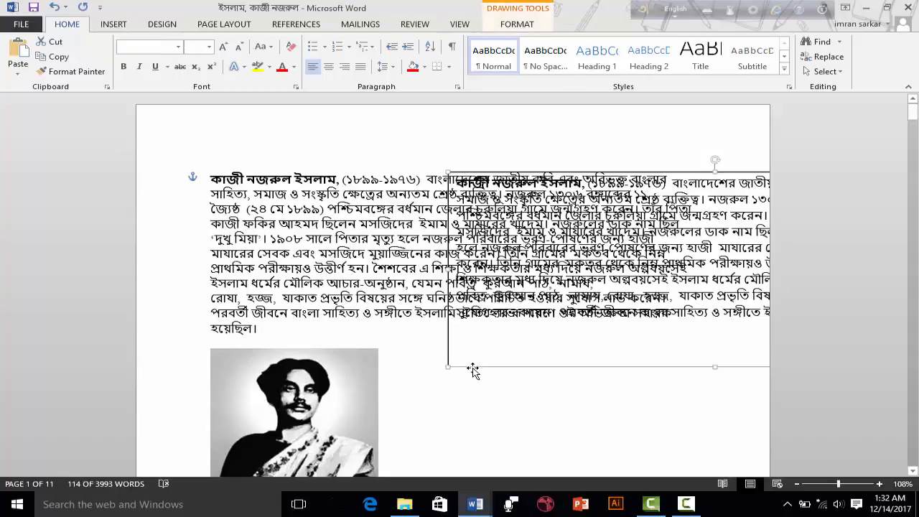
left_click(516, 25)
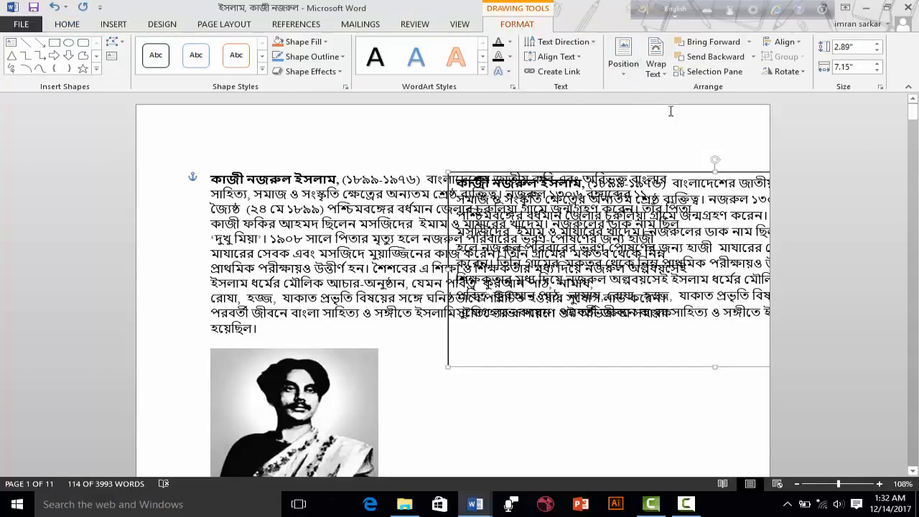
left_click(670, 71)
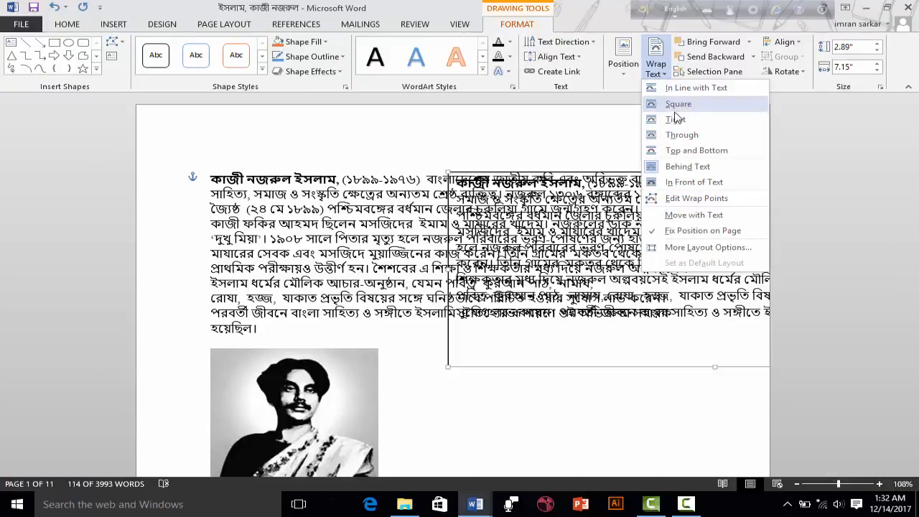
left_click(691, 150)
left_click(690, 149)
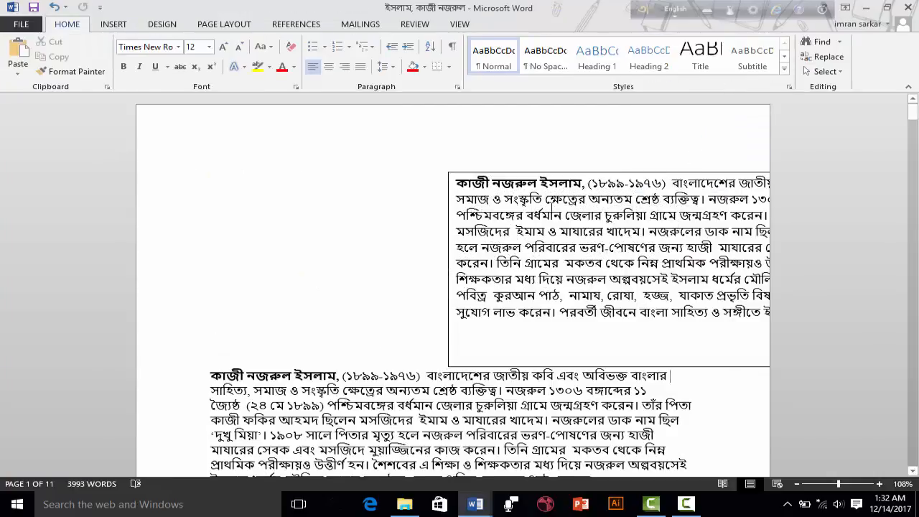
left_click(545, 173)
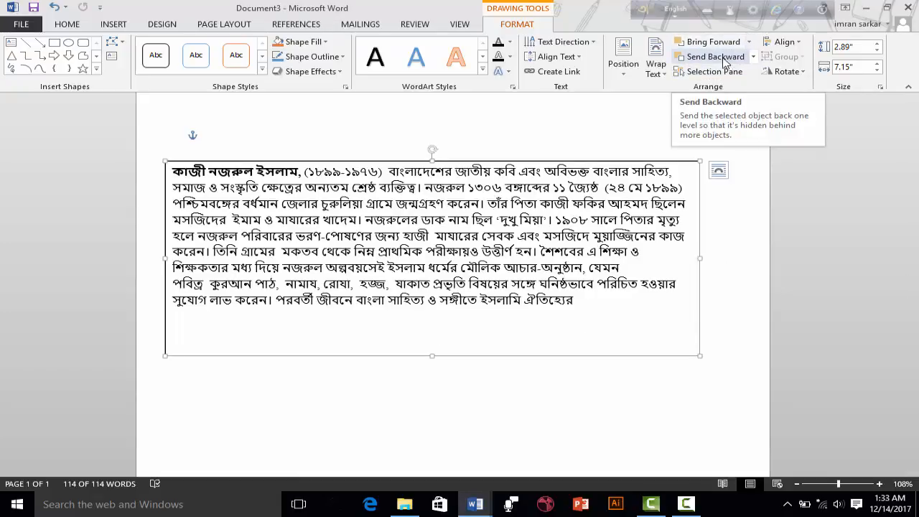
left_click(750, 44)
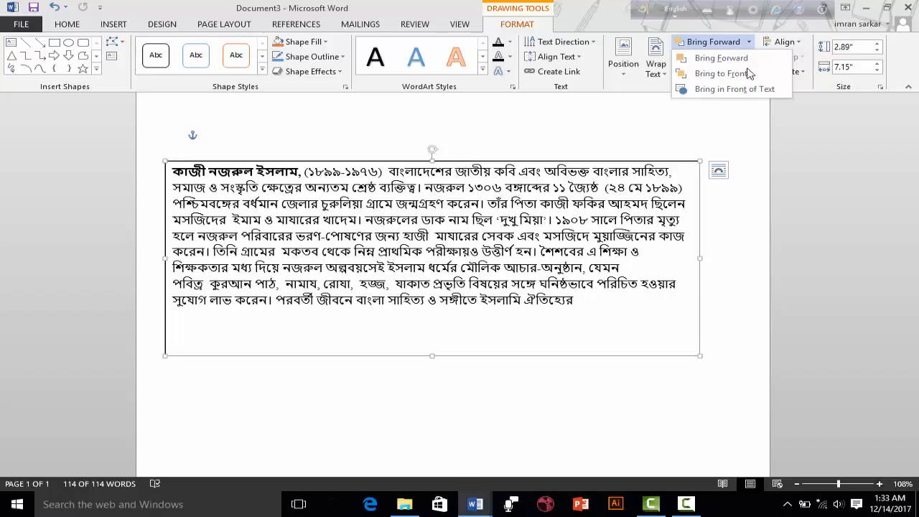
left_click(779, 139)
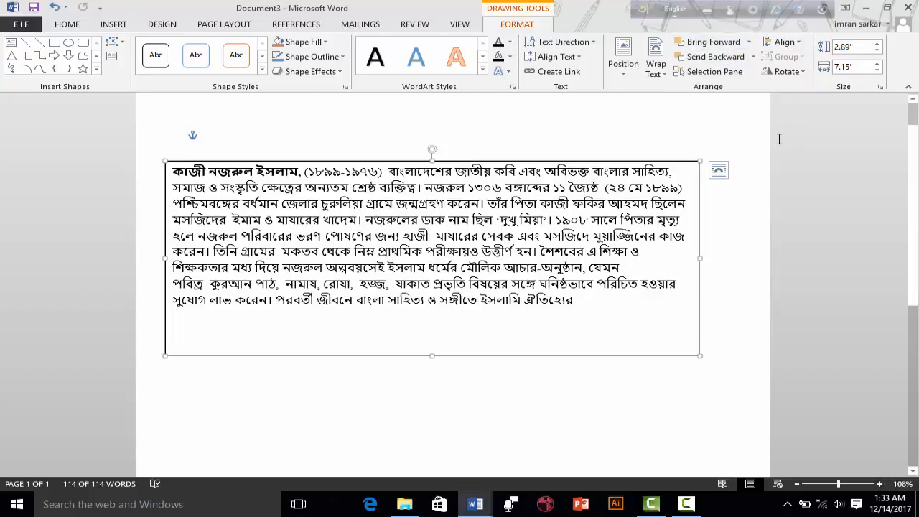
Show a wider Selection pane for Document3, hide Text Box 2, show it again and select it
left_click(727, 75)
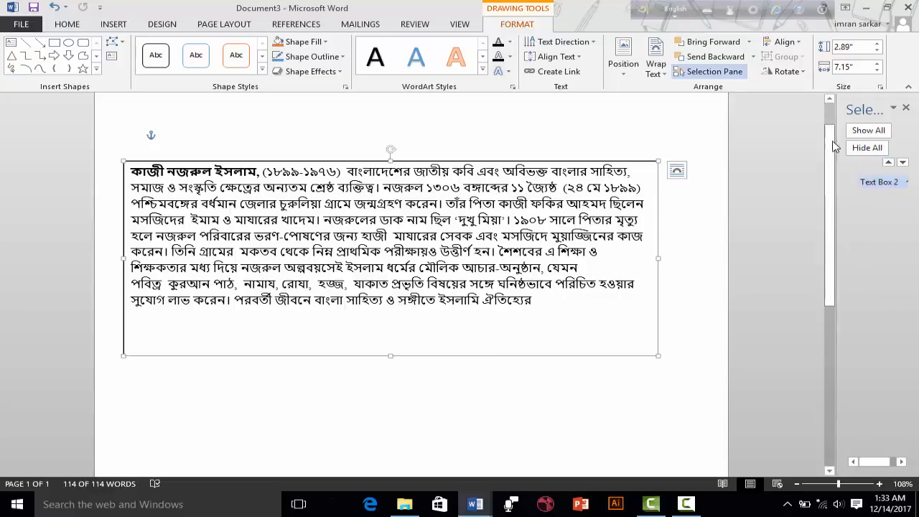
left_click_drag(837, 204, 722, 203)
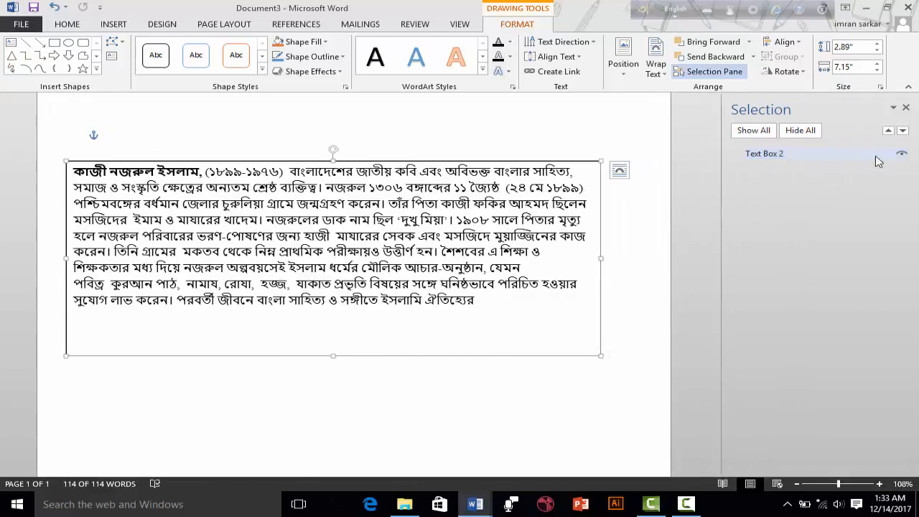
left_click(902, 154)
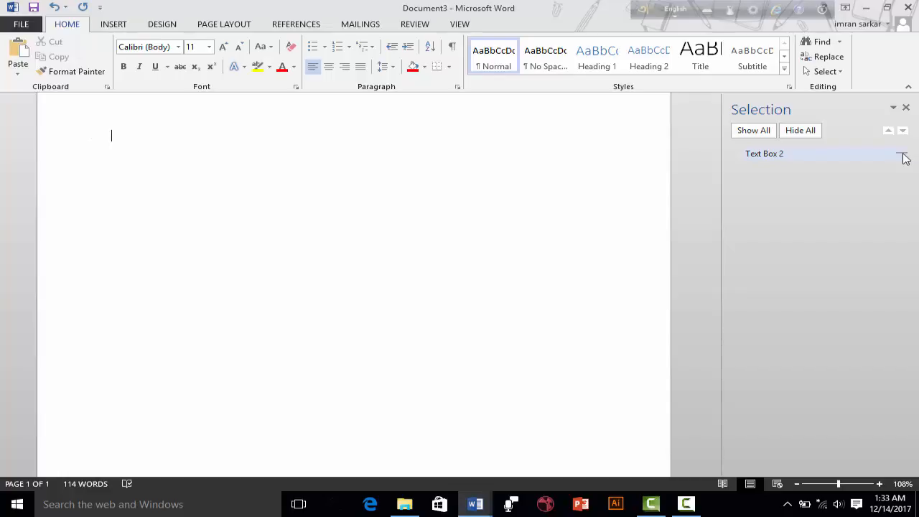
left_click(903, 156)
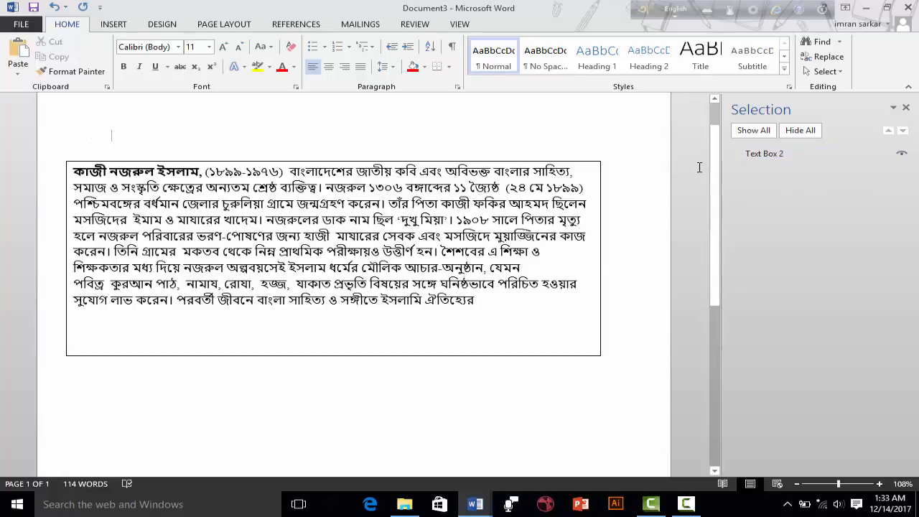
left_click(764, 153)
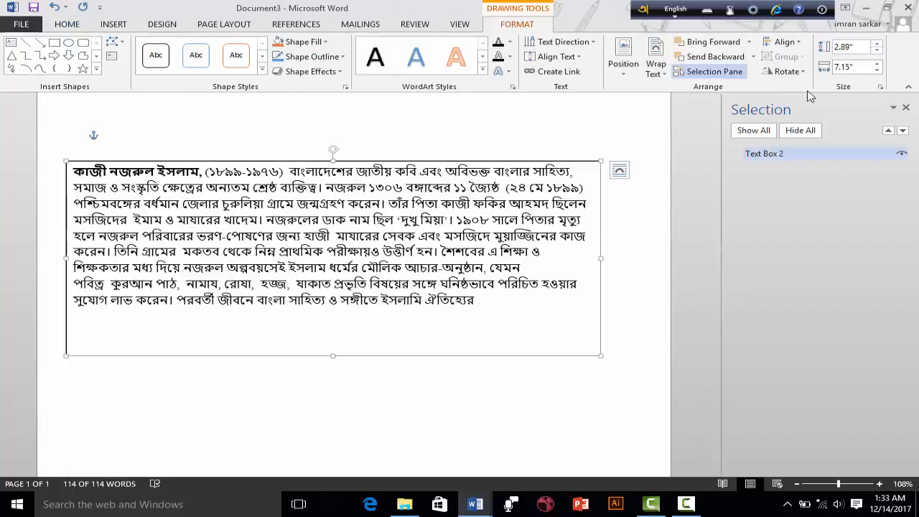
Reduce the height of Text Box 2 to 0.5"
left_click(877, 56)
left_click(876, 56)
left_click(876, 56)
left_click(876, 56)
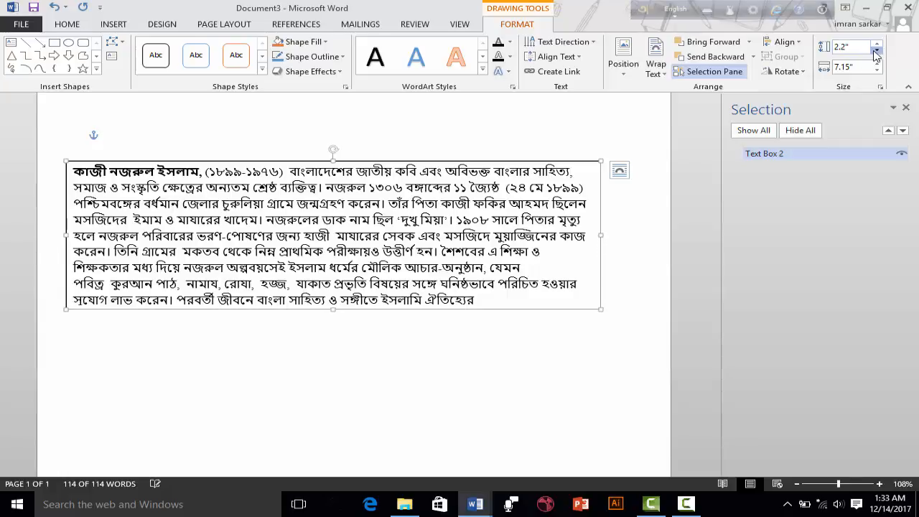
left_click(876, 56)
left_click(876, 56)
left_click(876, 56)
left_click(876, 56)
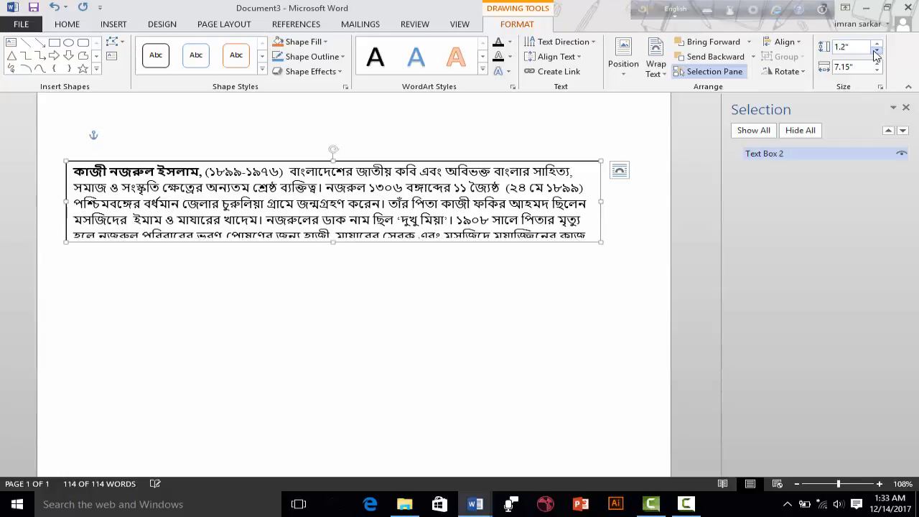
left_click(874, 52)
left_click(875, 52)
left_click(875, 51)
left_click(875, 51)
left_click(875, 52)
left_click(875, 52)
Set the width of Text Box 2 to 7.6", first trying widths beyond 8.3"
left_click(880, 65)
left_click(880, 64)
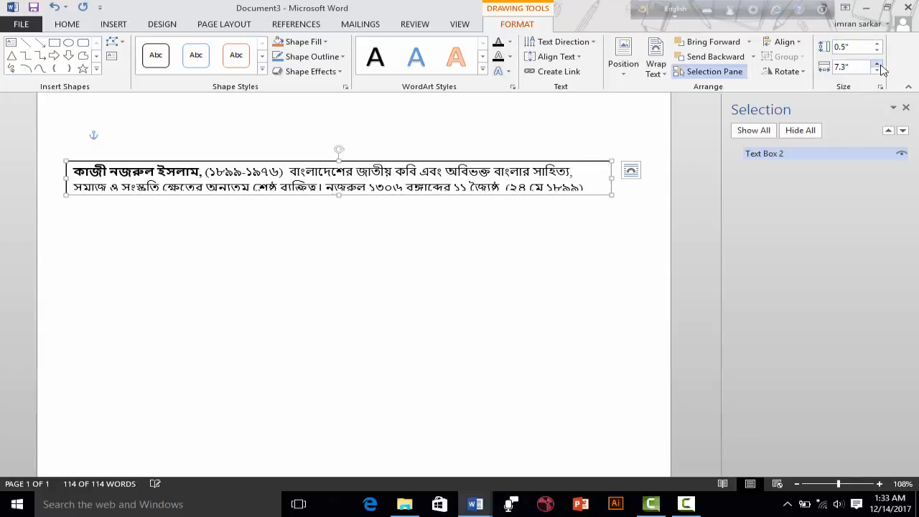
left_click(877, 63)
left_click(877, 63)
left_click(877, 63)
left_click(877, 64)
left_click(878, 64)
left_click(877, 63)
left_click(877, 63)
left_click(878, 63)
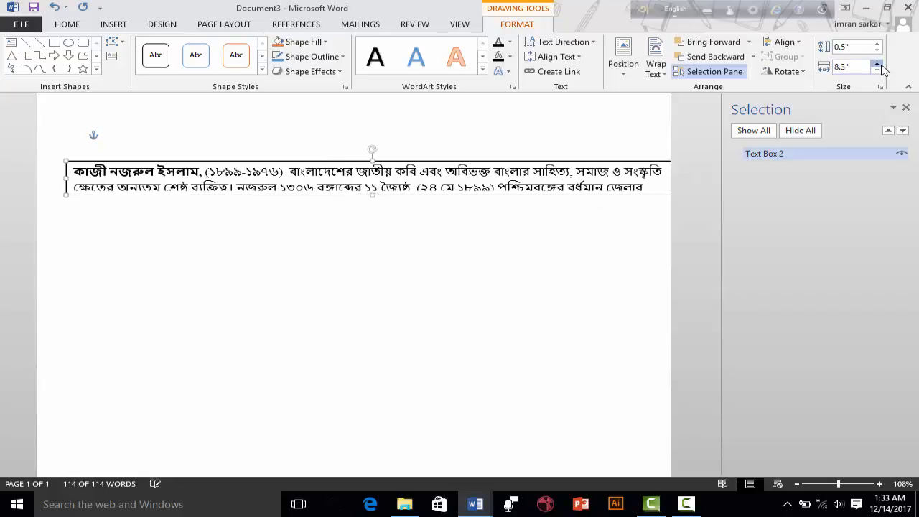
left_click(880, 64)
left_click(880, 65)
left_click(878, 70)
left_click(878, 70)
left_click(879, 69)
left_click(878, 70)
left_click(878, 69)
left_click(879, 70)
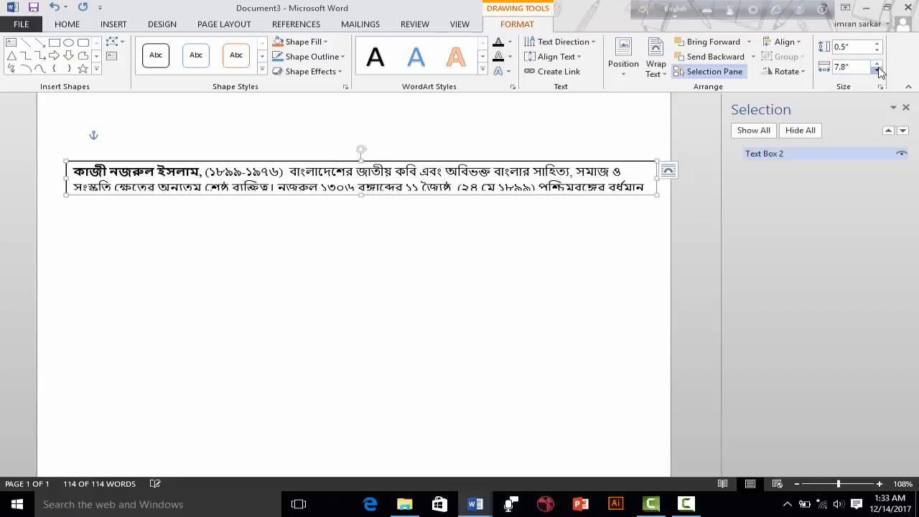
left_click(878, 70)
left_click(879, 70)
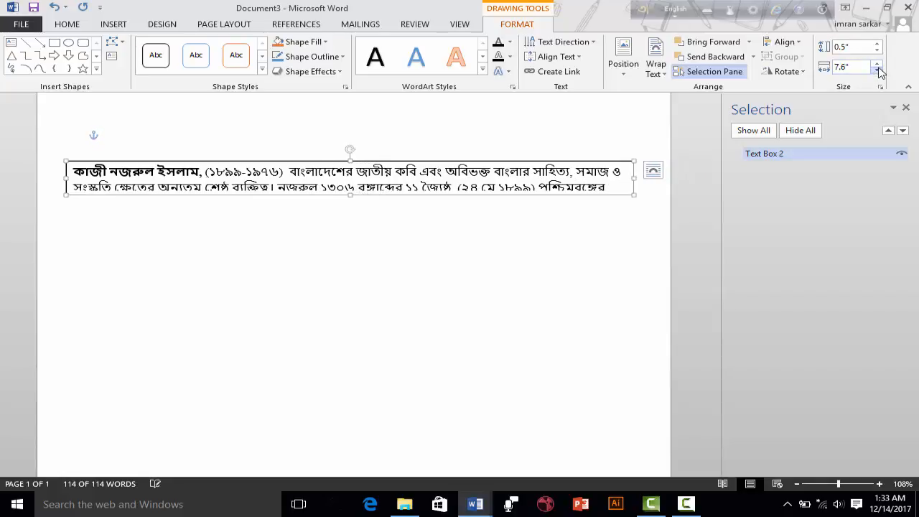
Open the rotation options for Text Box 2
left_click(796, 71)
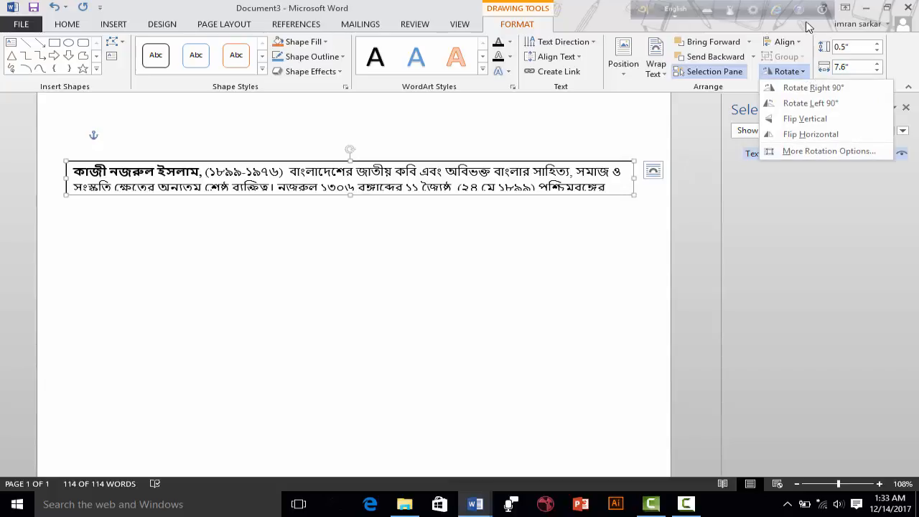